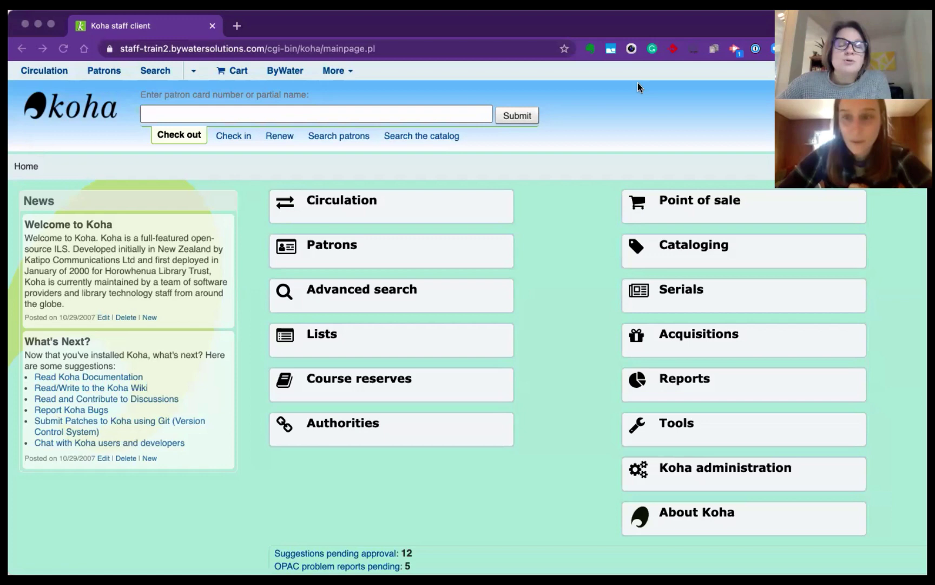
Step: Go from Koha administration to Manage plugins, listing installed plugins like CoverFlow and Curbside Pickup
click(744, 469)
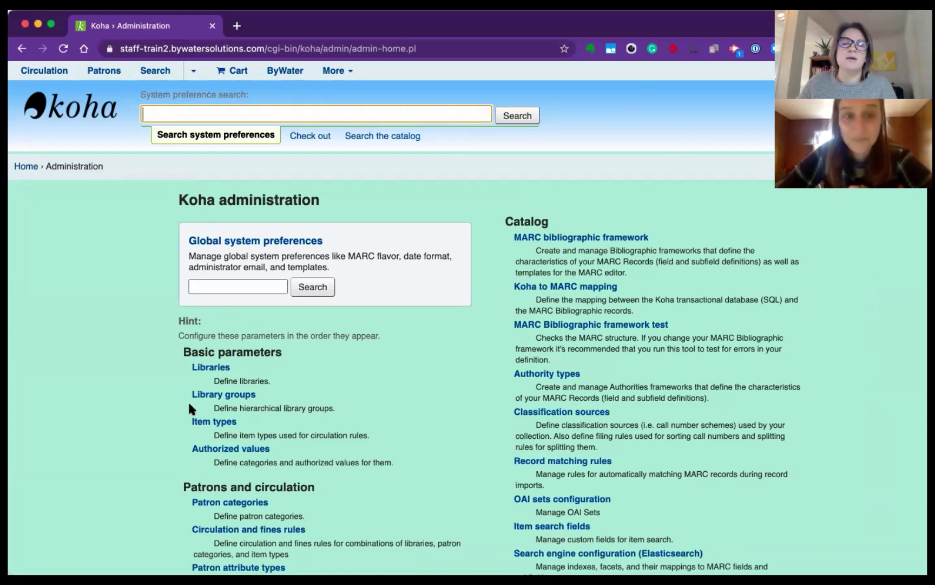
scroll(214, 408, down, 3)
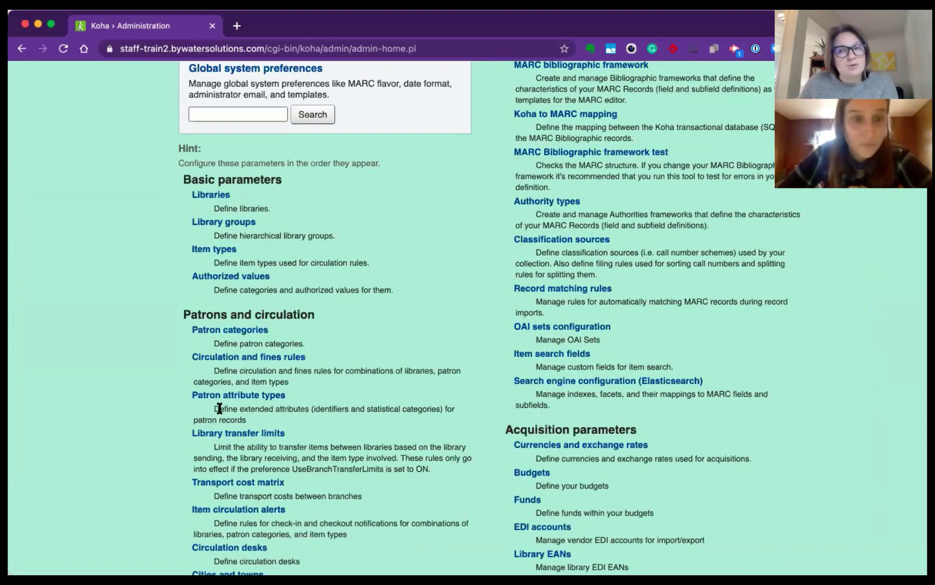
scroll(219, 408, down, 5)
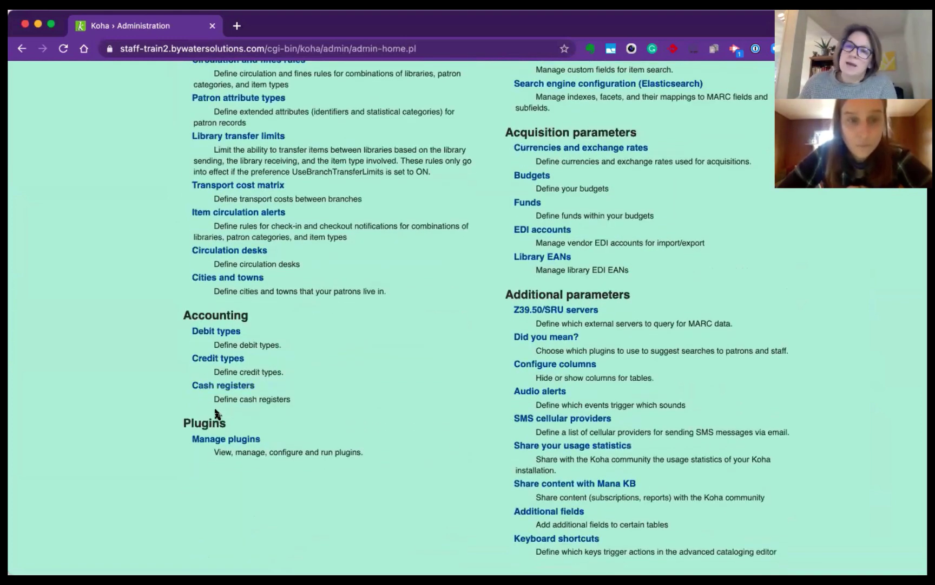
scroll(236, 422, down, 1)
click(237, 390)
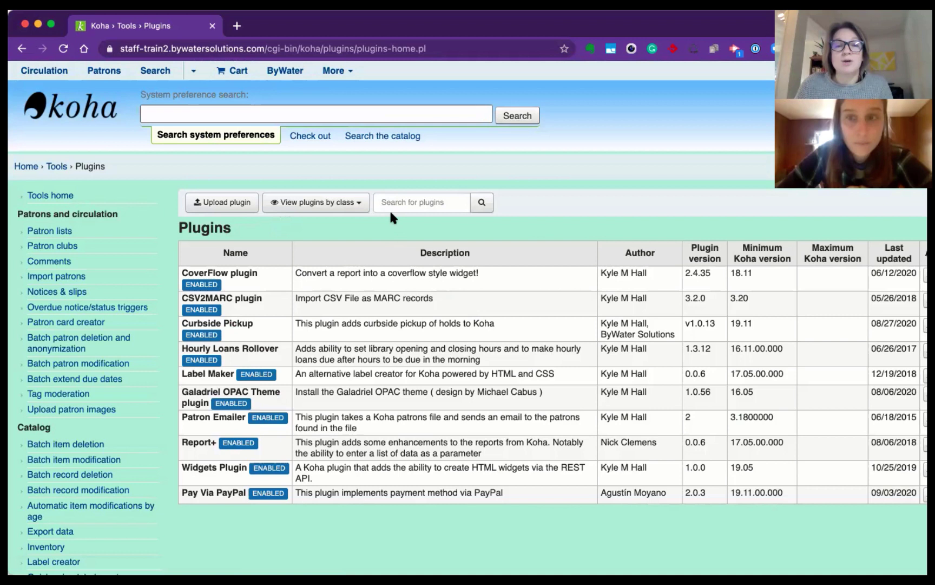
Step: Search available plugins for 'report' to list ByWater plugins such as koha-plugin-reports-plus
click(439, 203)
text(report)
key(Return)
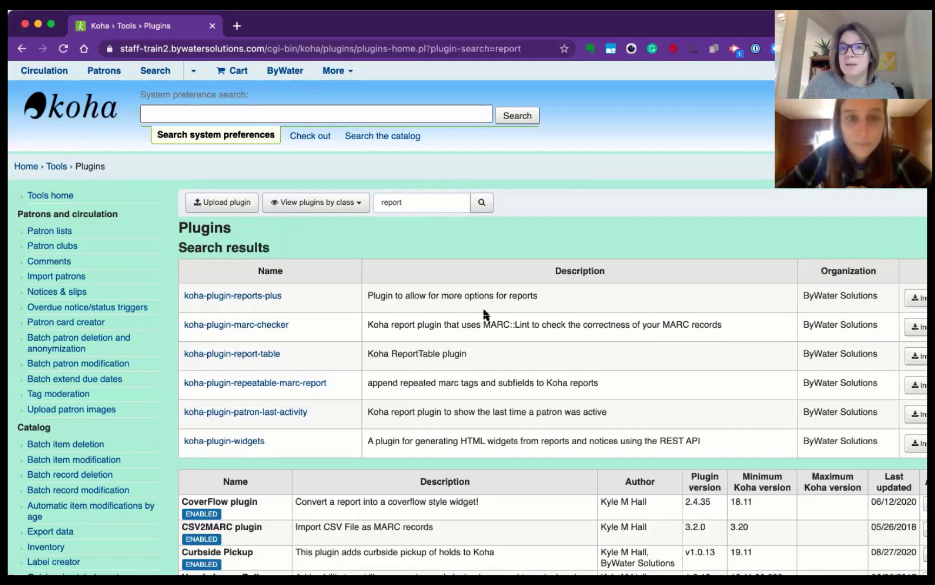
scroll(485, 313, down, 5)
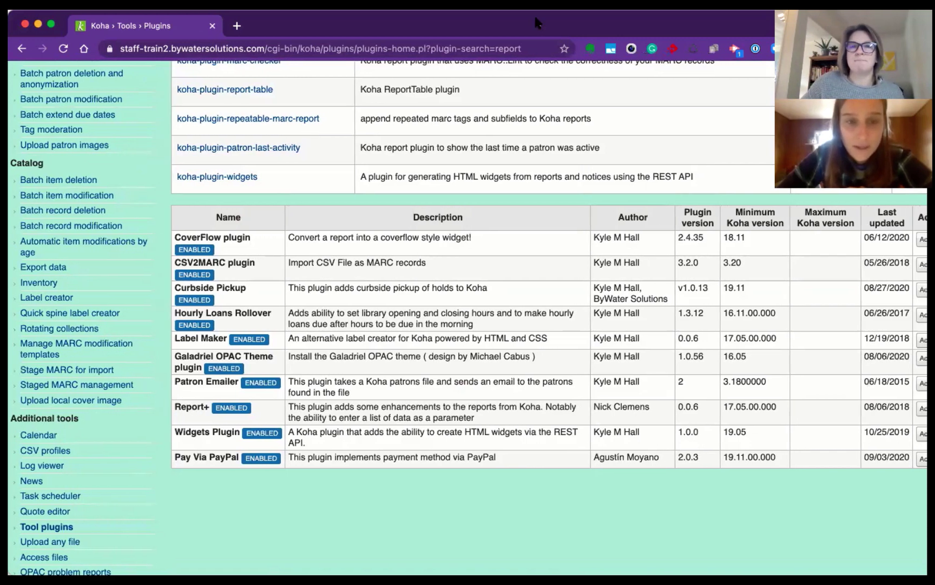
Step: Bring the actions column into view and open the Actions dropdown on the Report+ row
drag(539, 26, 507, 26)
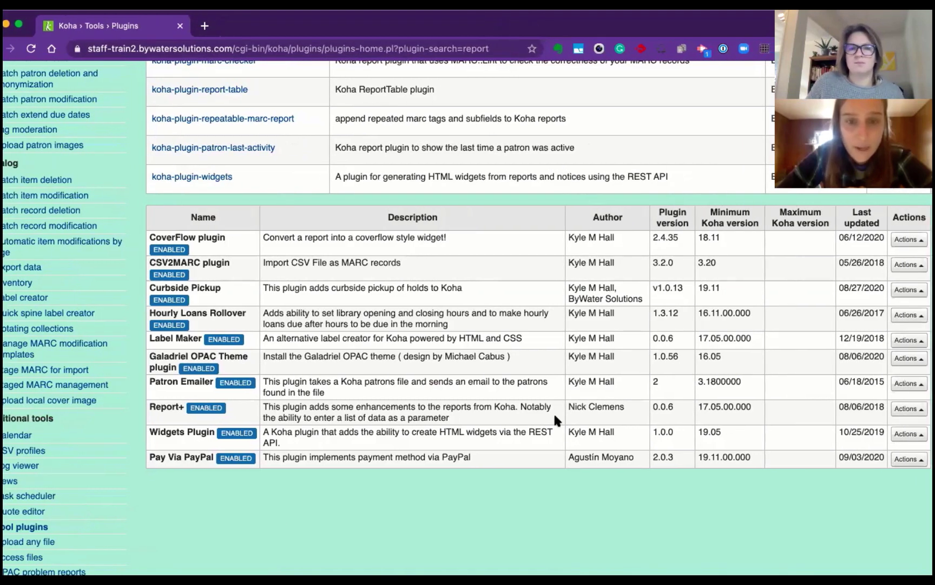
click(911, 412)
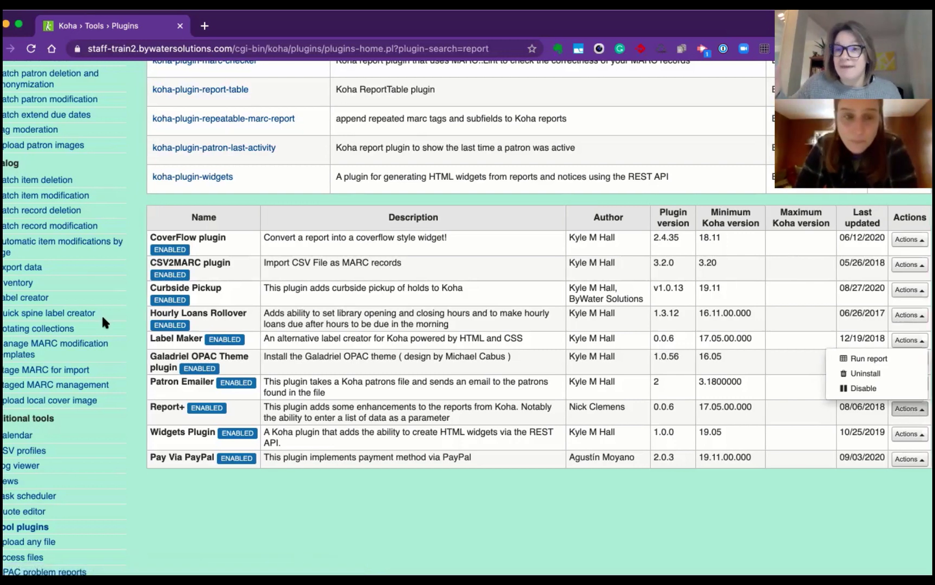
scroll(187, 228, up, 2)
scroll(188, 228, up, 7)
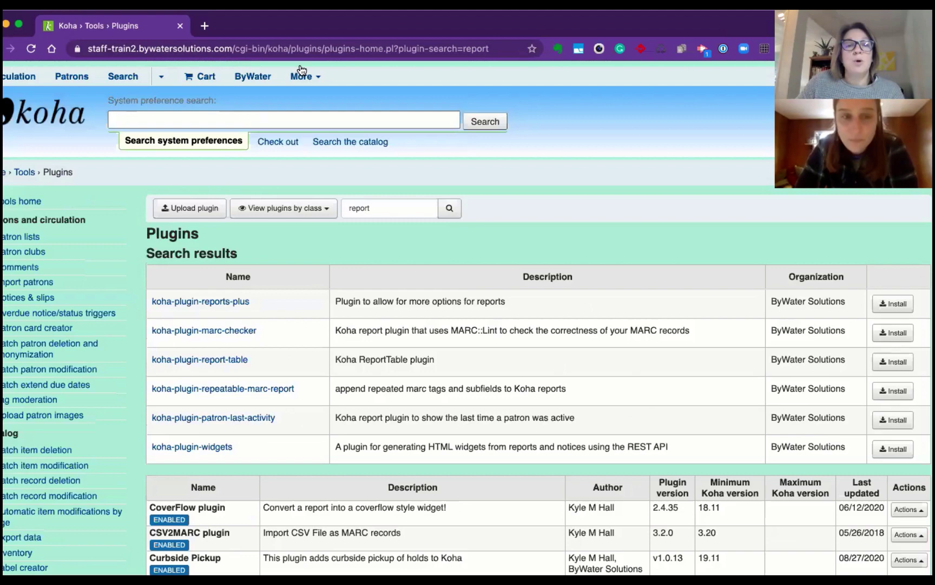
Step: Go to the Reports module and search saved reports by the keyword 'report'
click(303, 70)
click(274, 196)
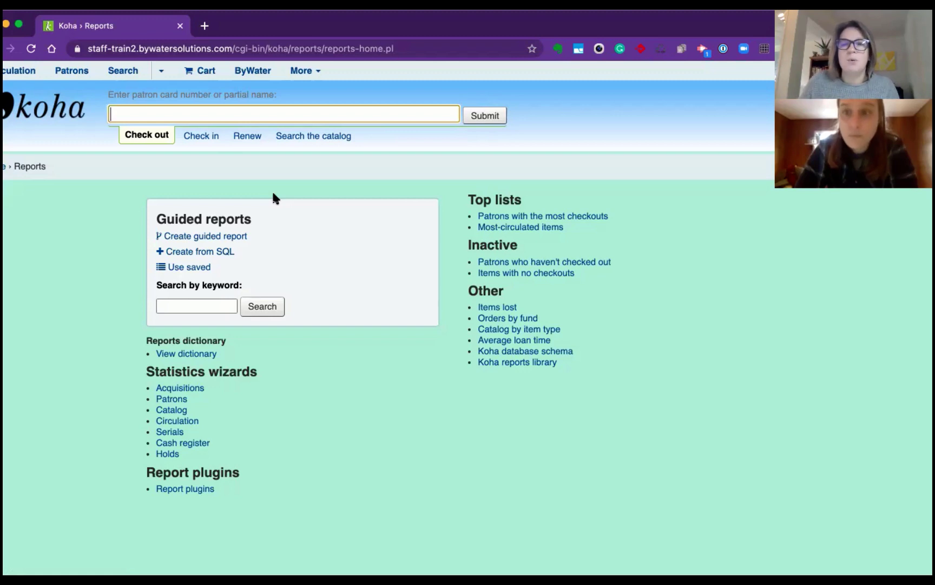
click(184, 307)
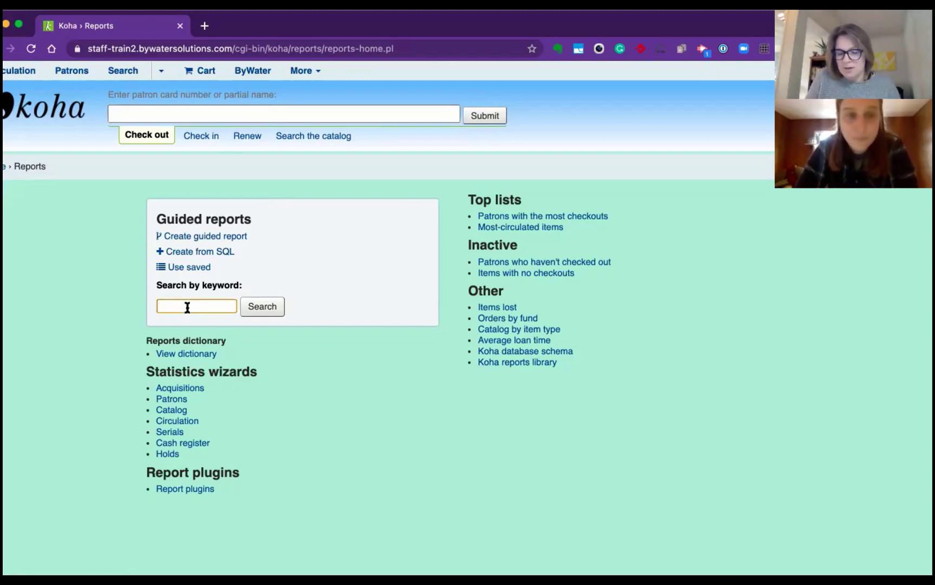
text(report)
key(Return)
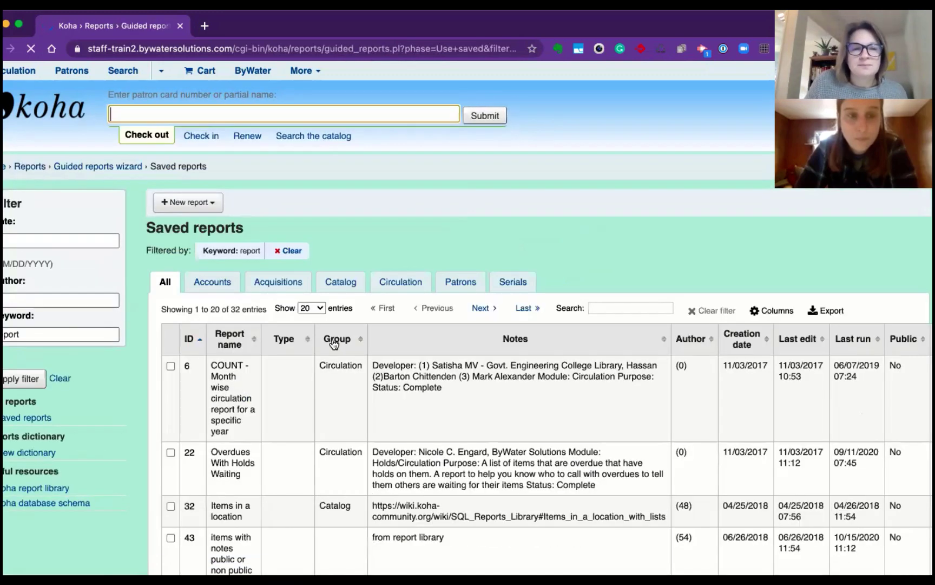
Step: Jump to the last results page and show the SQL of report 312, Report Plus
scroll(329, 428, down, 15)
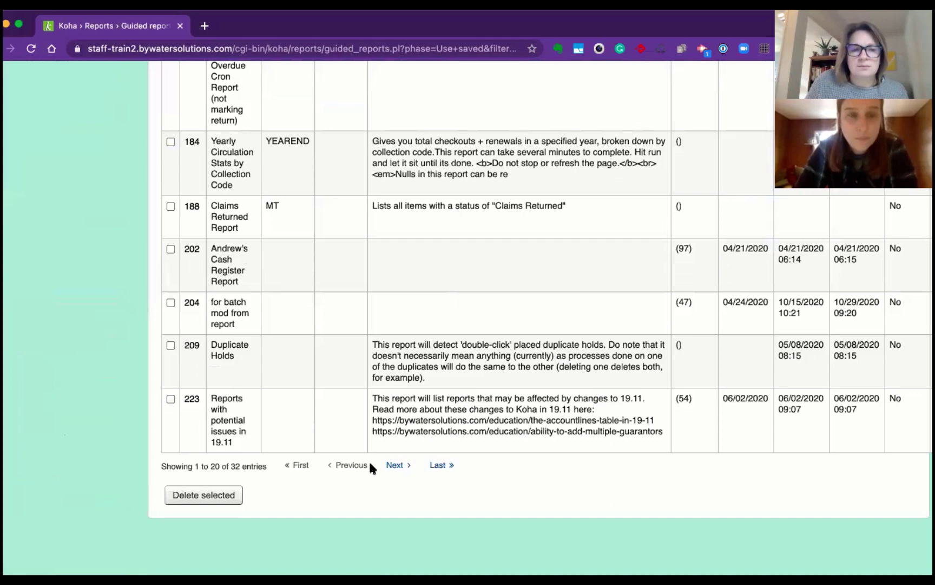
click(438, 465)
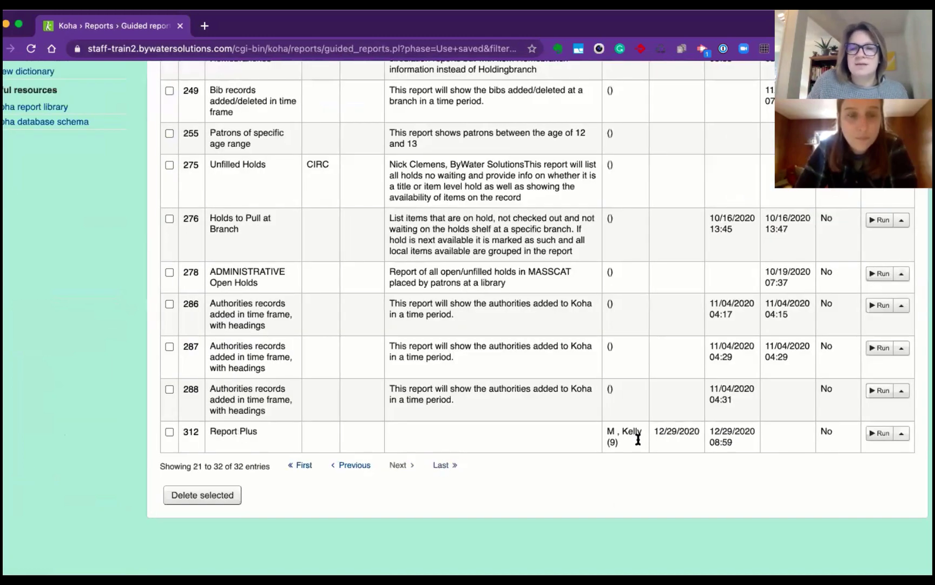
click(902, 433)
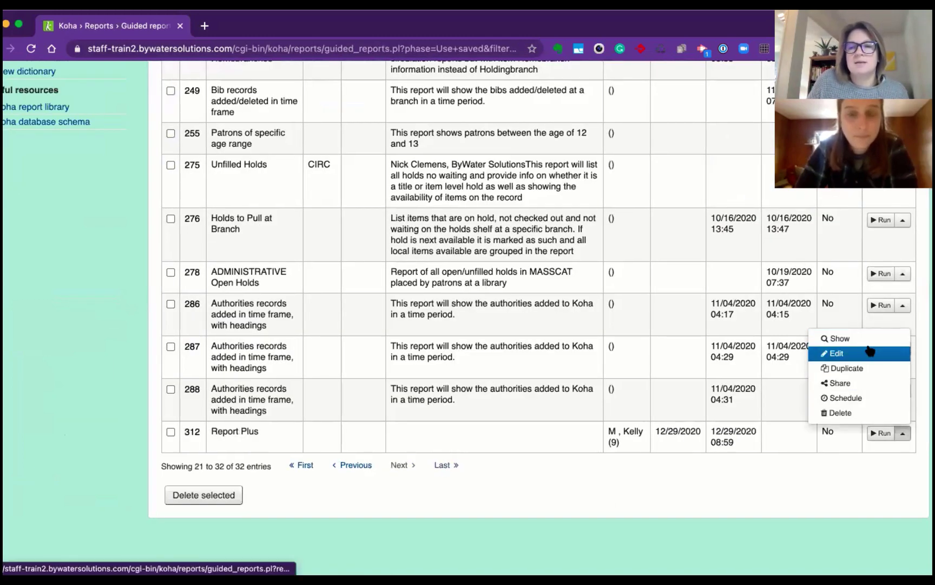
click(865, 336)
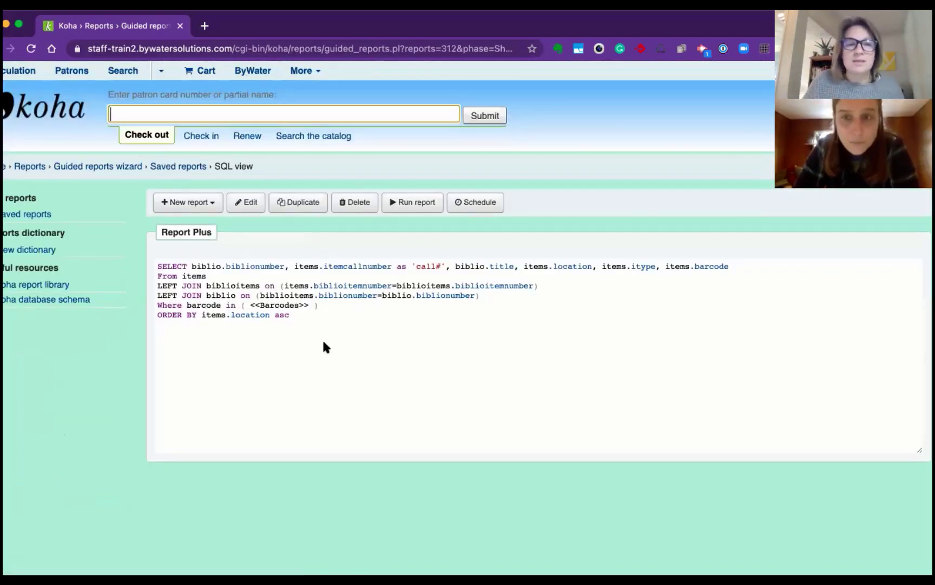
Step: Highlight the SELECT/FROM lines, the Where barcode in (<<Barcodes>>) line, and report number 312 in the address
drag(192, 265, 250, 272)
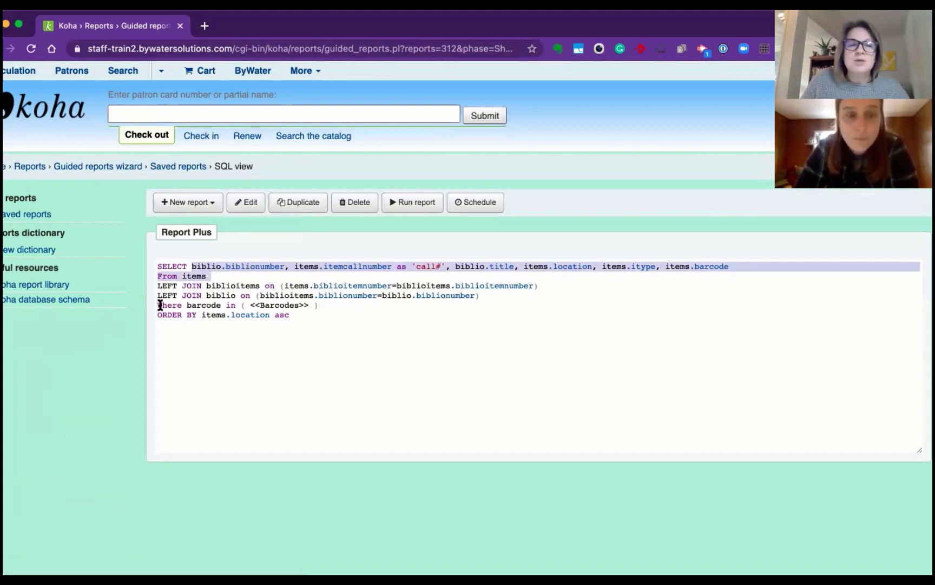
drag(161, 305, 354, 306)
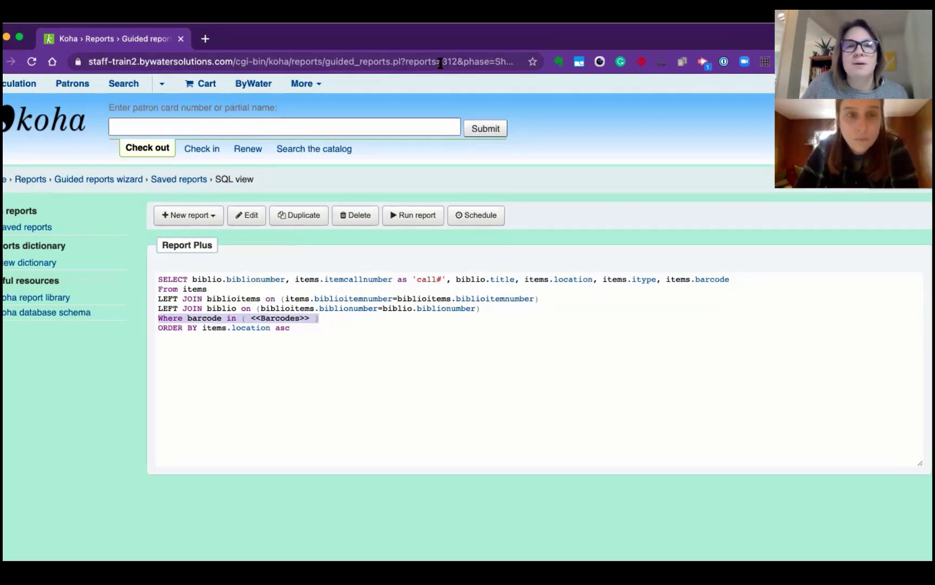
drag(442, 48, 462, 48)
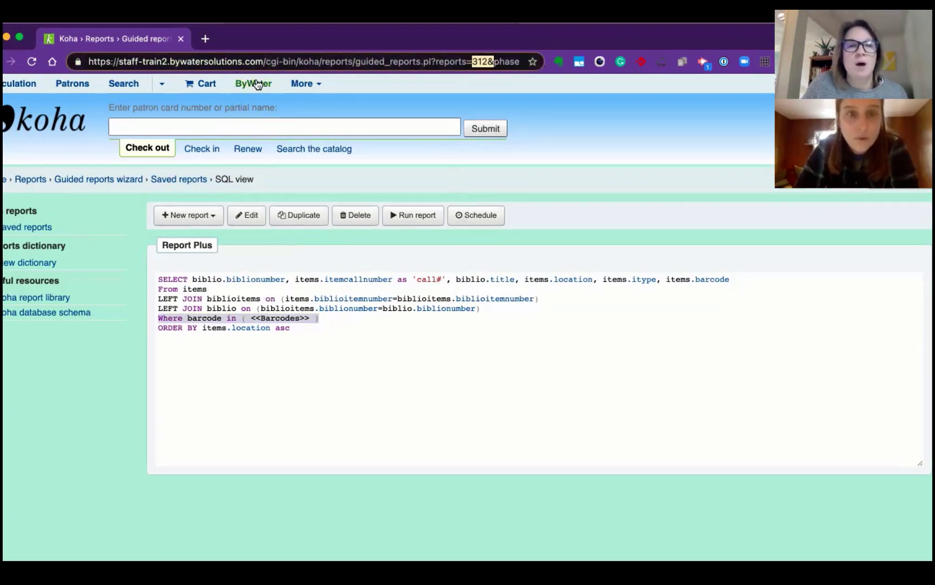
Step: Return to Koha administration via More and open the Manage plugins page
click(306, 127)
click(305, 83)
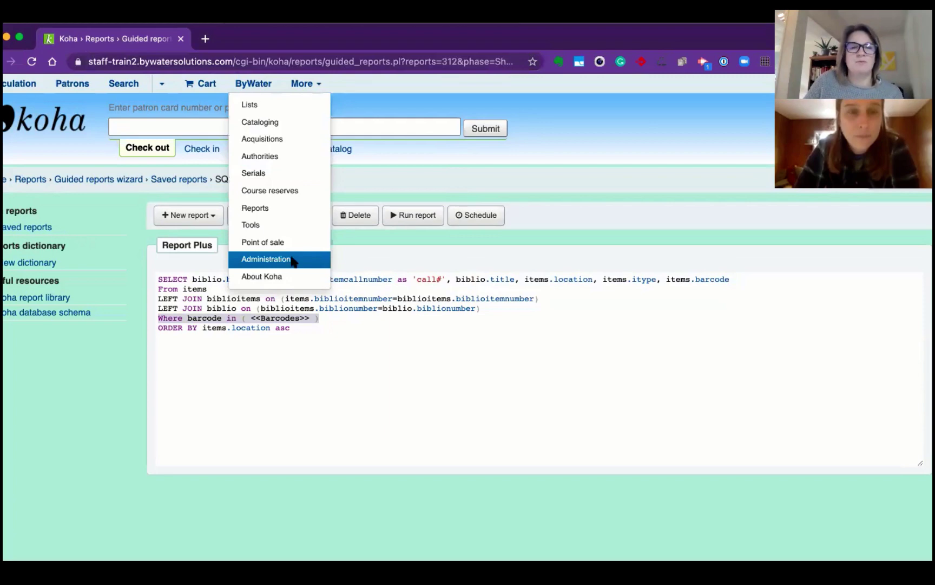
click(290, 257)
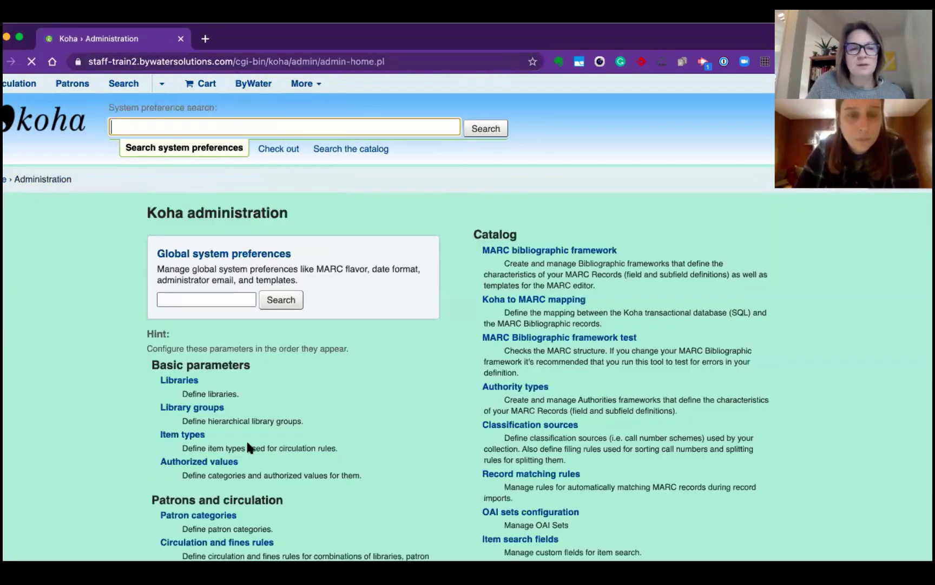
scroll(247, 444, down, 10)
click(199, 464)
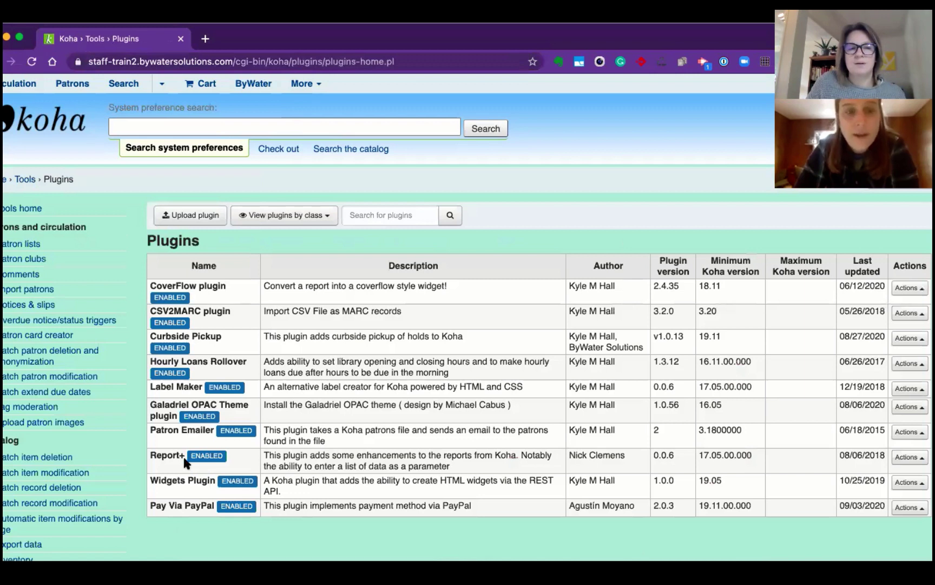
Step: Run the Report+ plugin from its Actions menu to reach the Select report page
drag(150, 455, 193, 455)
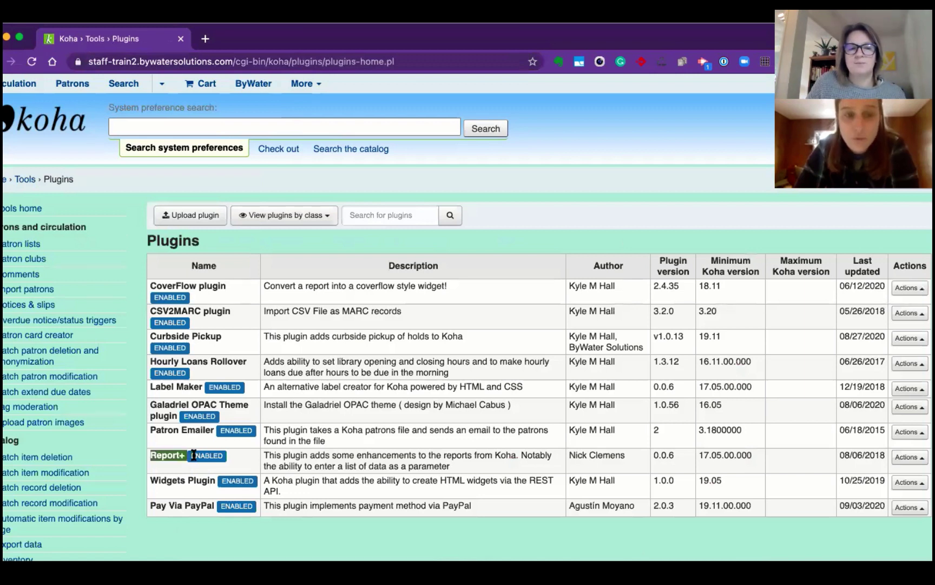
click(907, 458)
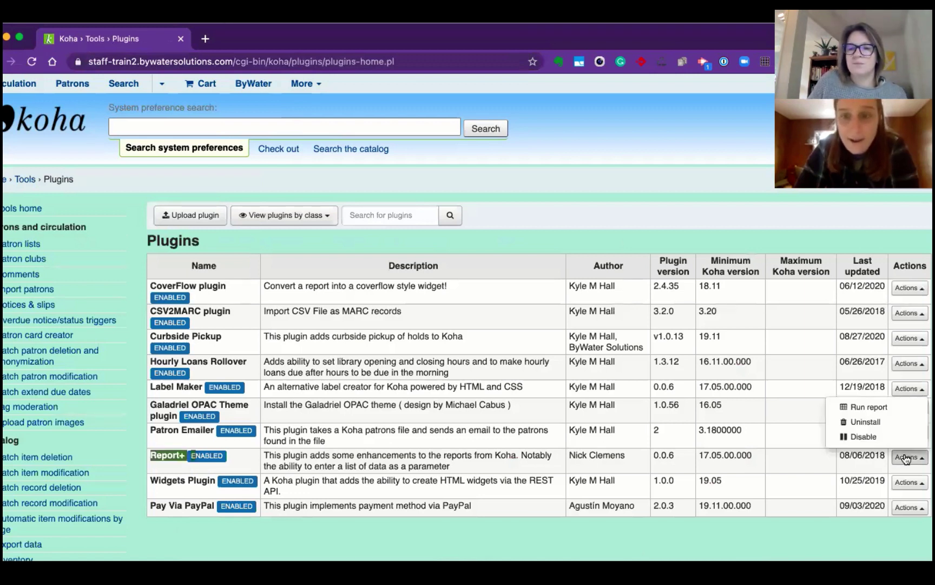
click(879, 411)
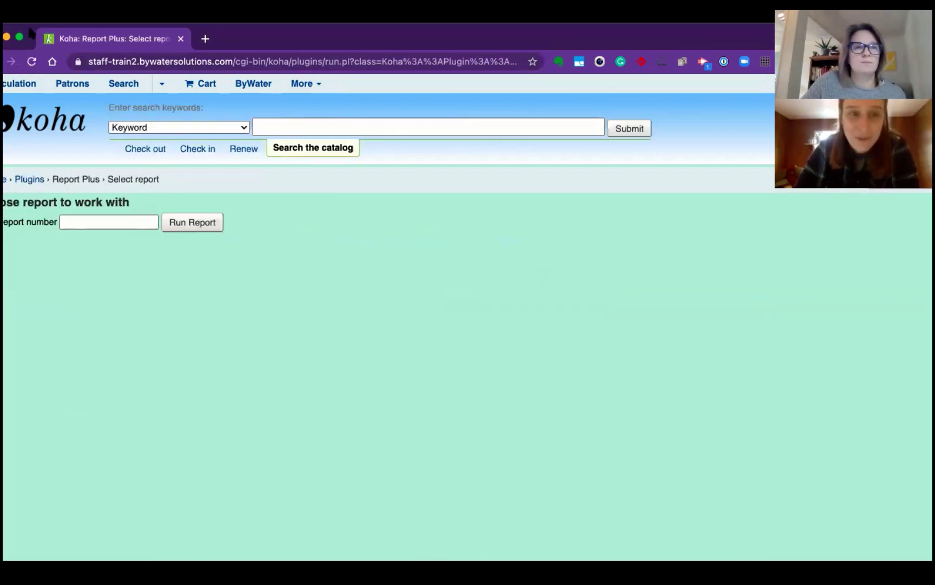
Step: Maximize the browser window and run report 312 through Report Plus
double_click(31, 34)
click(105, 208)
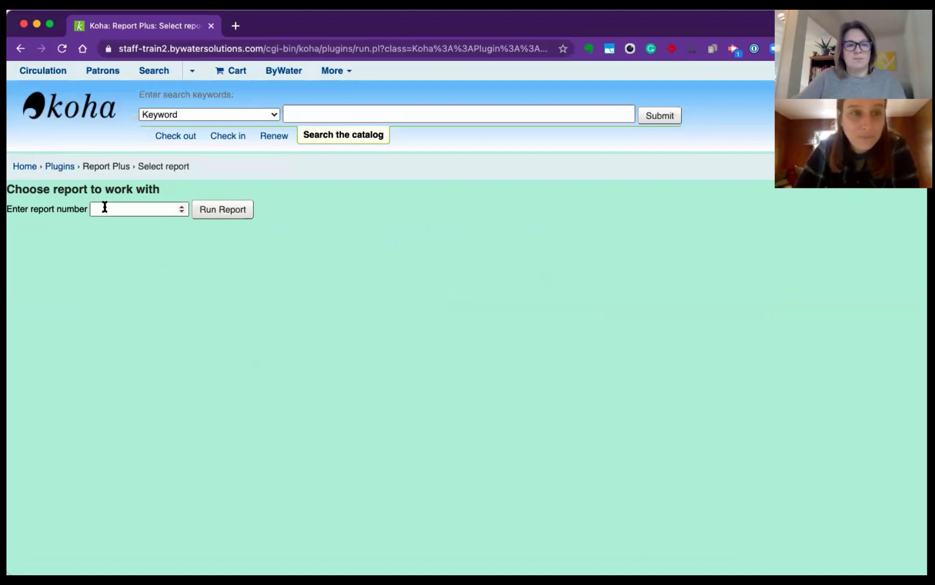
text(312)
click(222, 208)
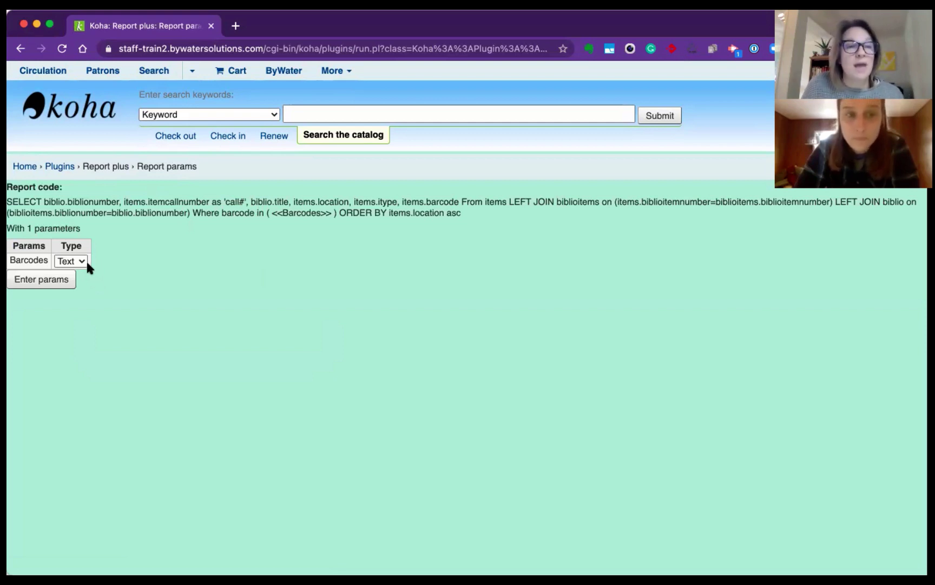
Step: Set the Barcodes parameter type to List and proceed to entering parameter values
click(81, 261)
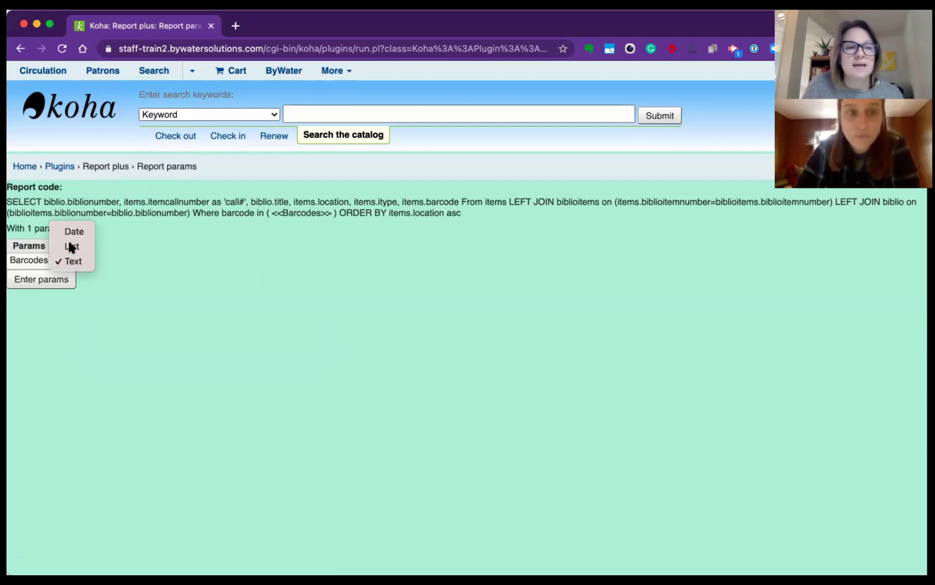
click(70, 246)
click(54, 281)
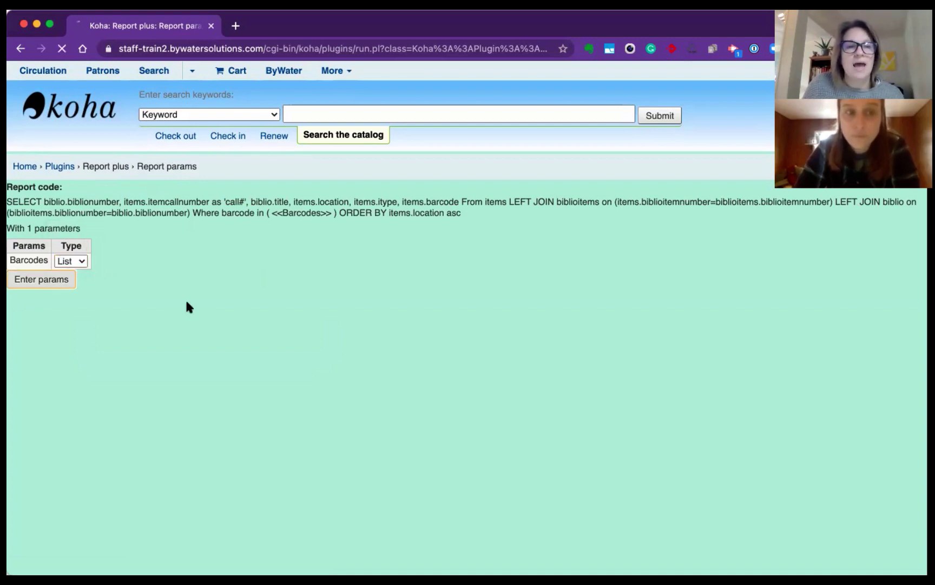
Step: Paste the barcode list into Barcodes and run the report, listing 15 READING periodical items
click(95, 233)
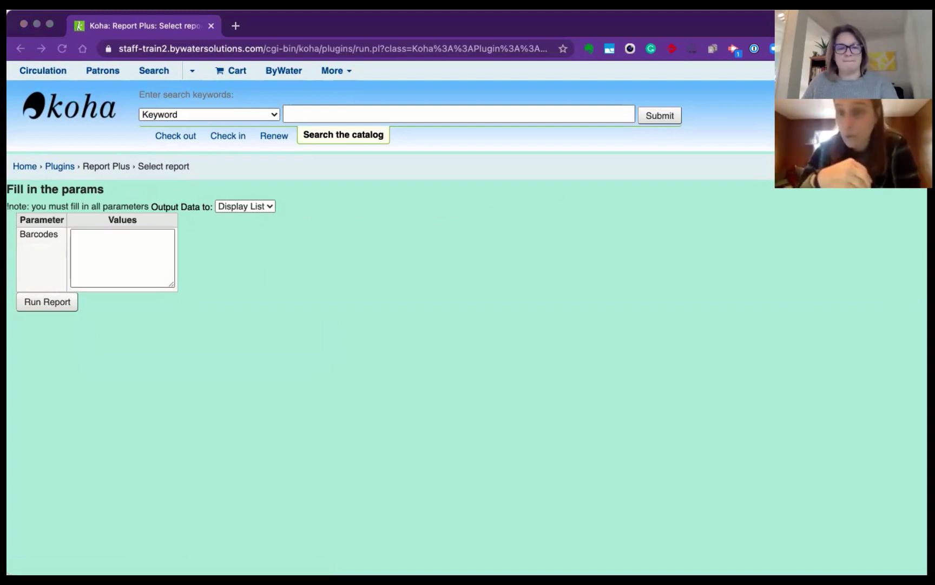
click(86, 232)
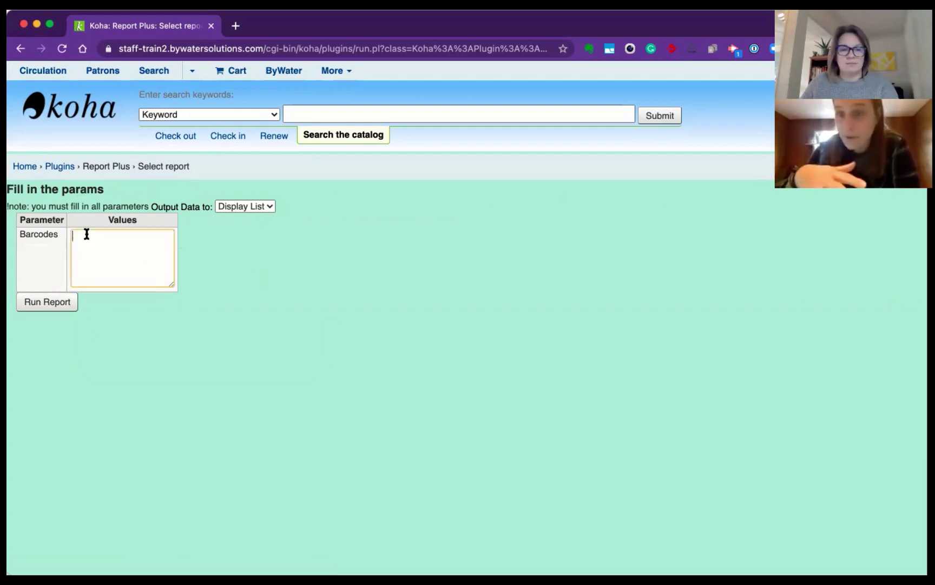
key(super+v)
scroll(111, 263, up, 5)
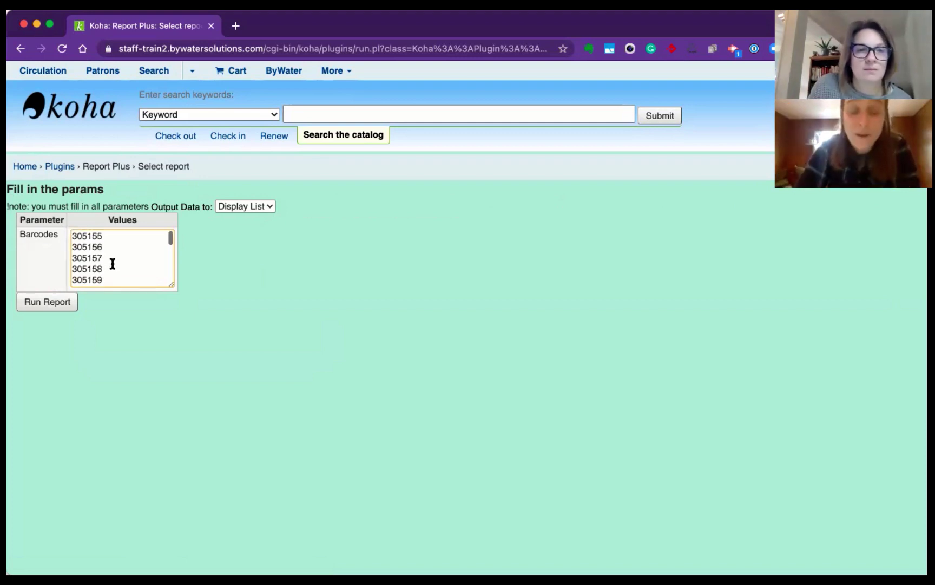
scroll(113, 264, down, 3)
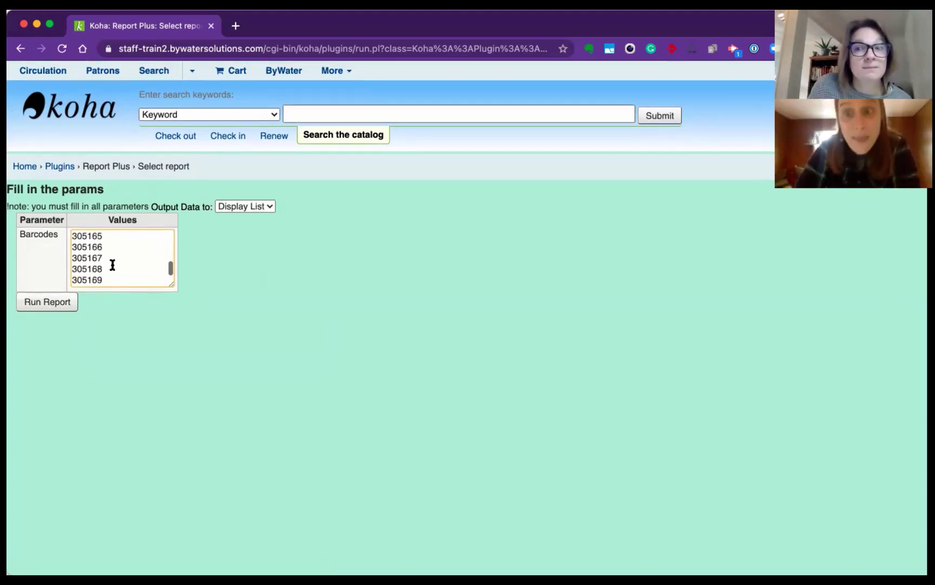
click(48, 303)
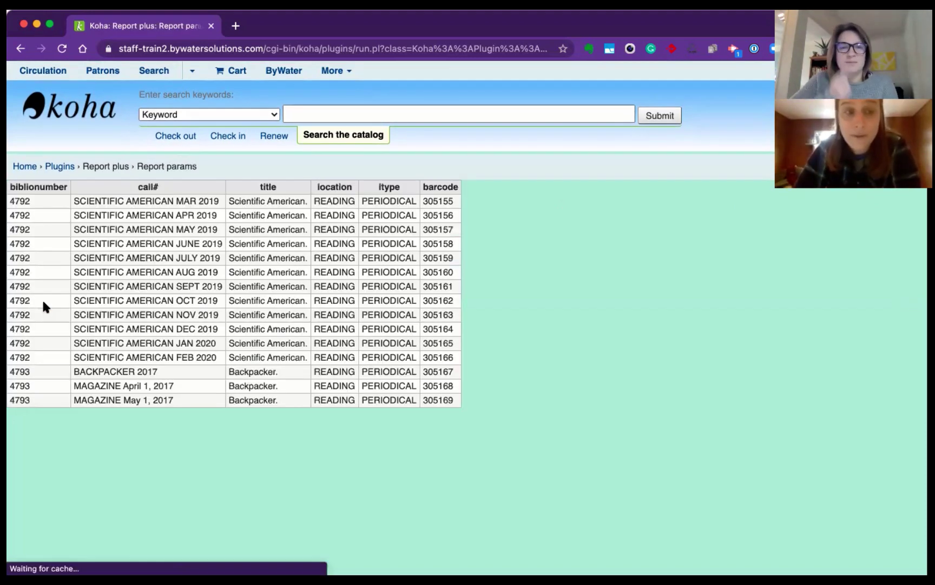